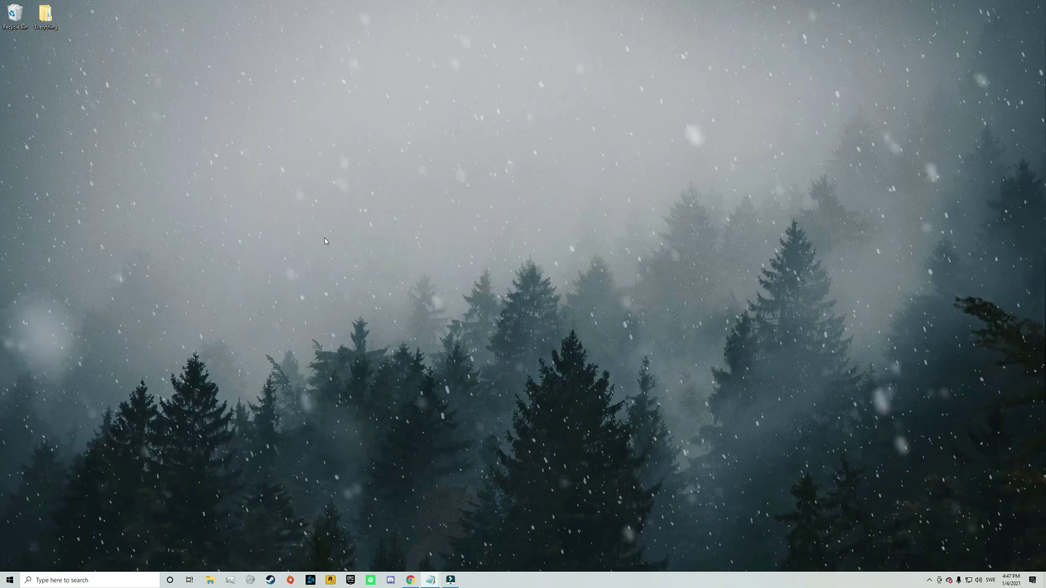
# - Download the OptiFine HD U G5 jar for 1.16.4 and keep it past Chrome's harmful-file warning
pyautogui.click(410, 579)
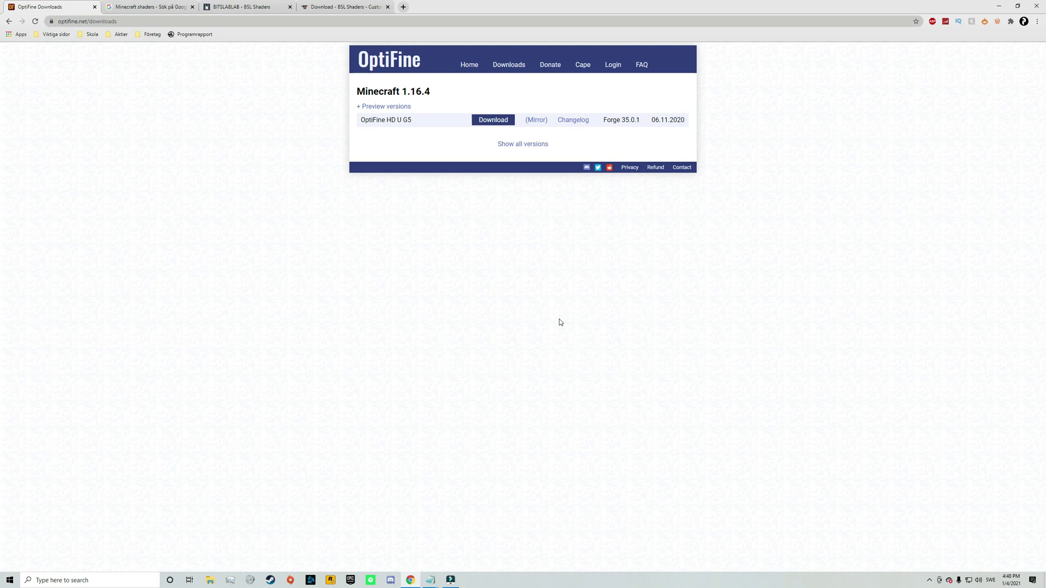
pyautogui.doubleClick(403, 96)
pyautogui.click(468, 95)
pyautogui.click(493, 120)
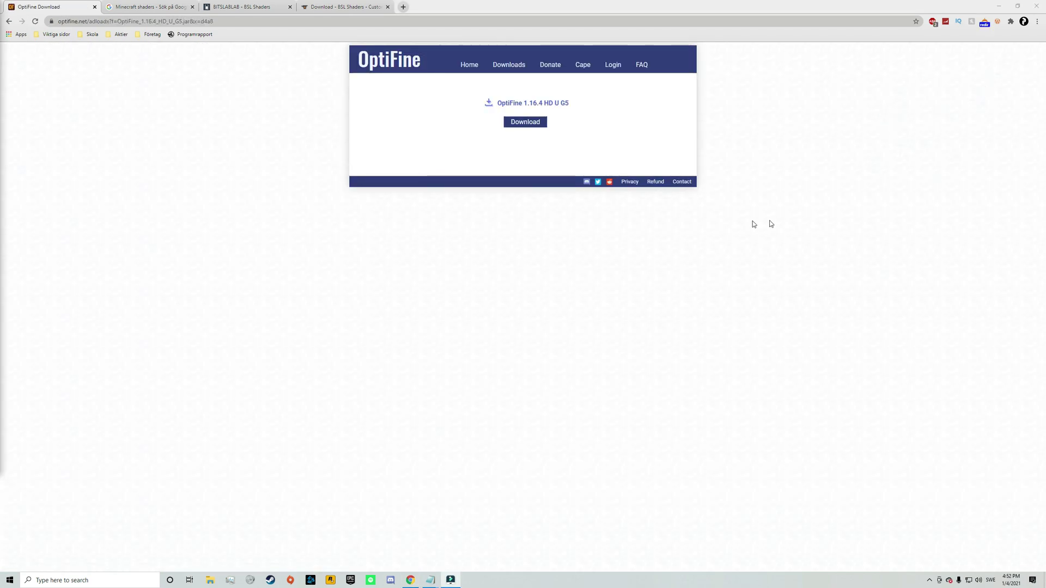
pyautogui.click(525, 122)
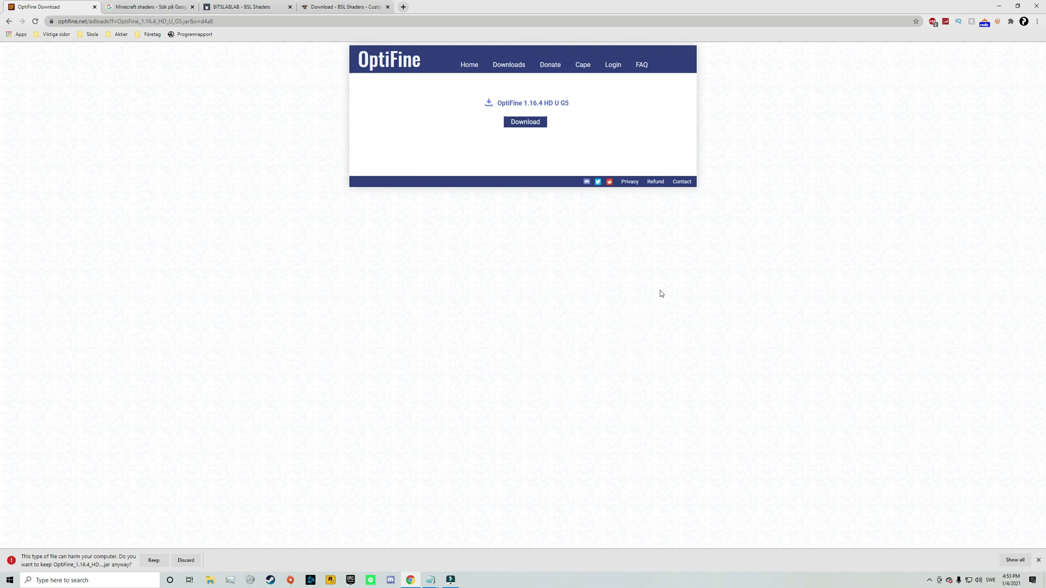
pyautogui.click(275, 21)
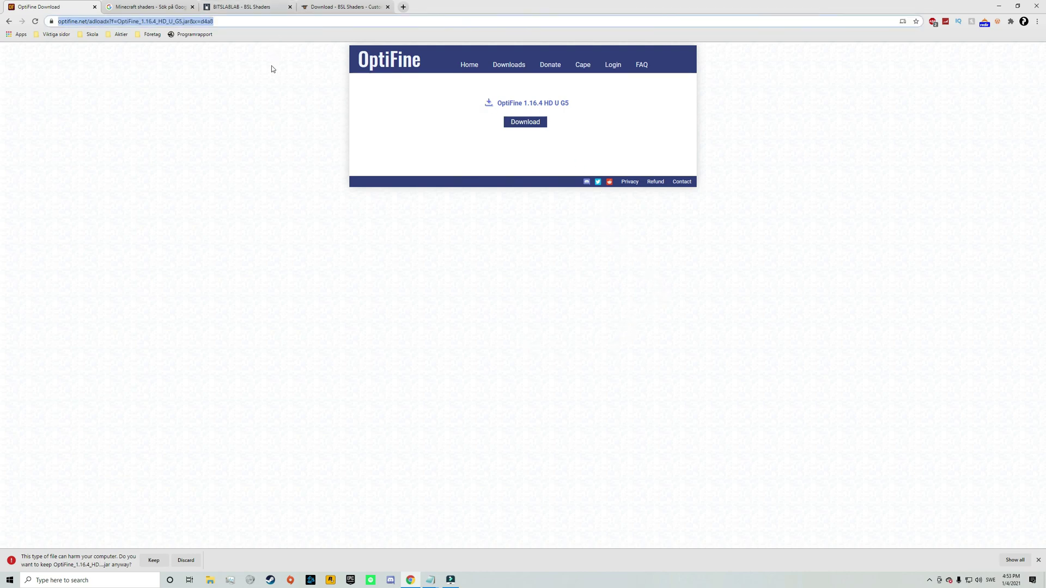
pyautogui.click(273, 100)
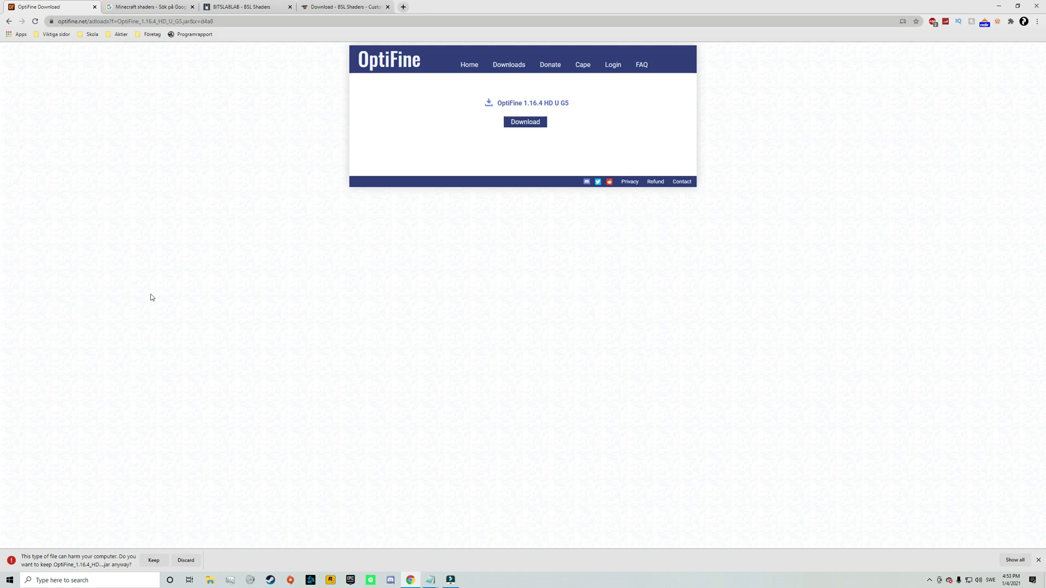
pyautogui.click(153, 561)
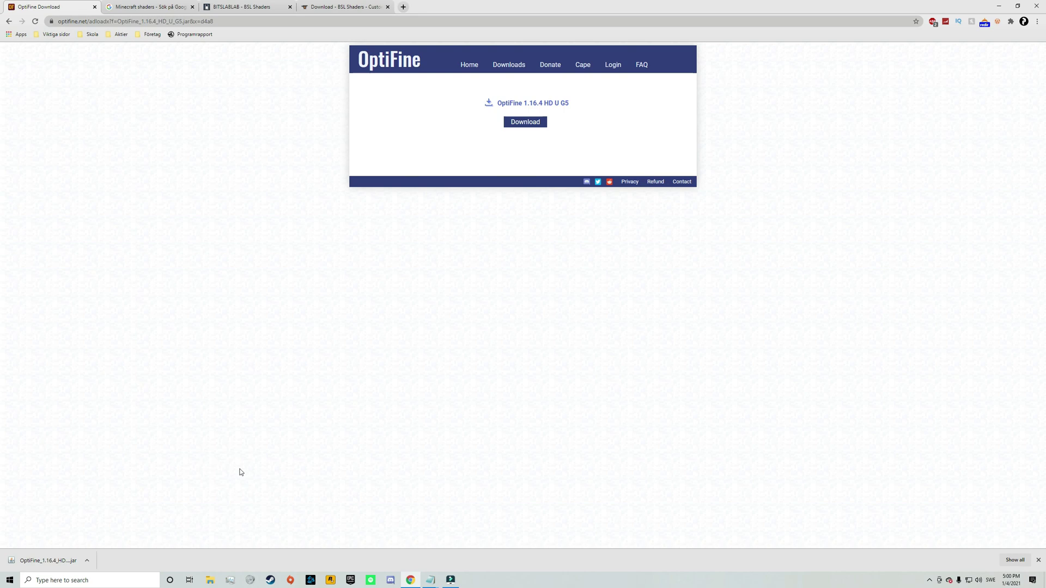
# - Switch past the Google Minecraft shaders results to the BitsLabLab BSL Shaders tab
pyautogui.hotkey('ctrl', 'Tab')
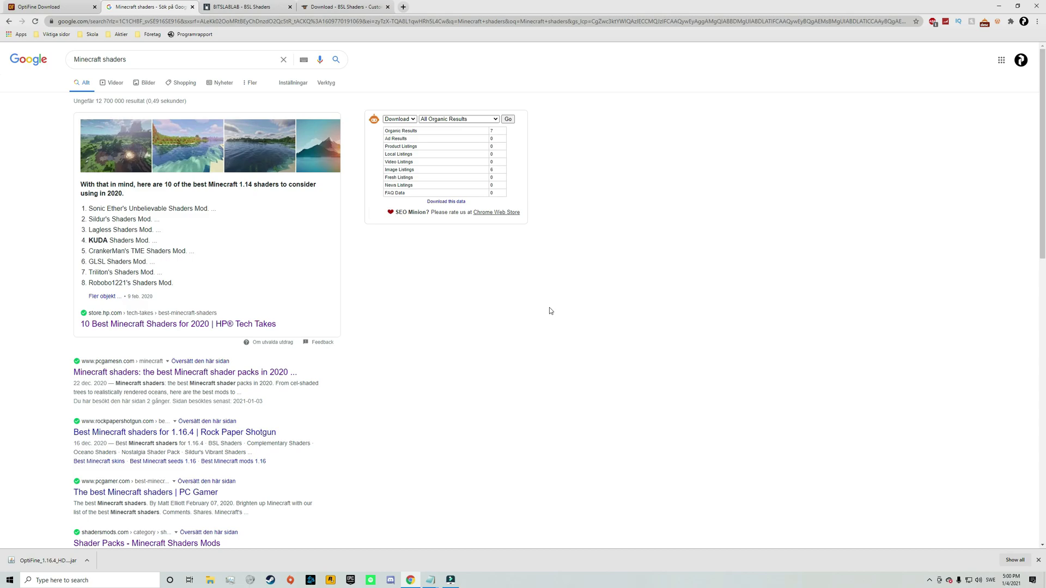
pyautogui.hotkey('ctrl', 'Tab')
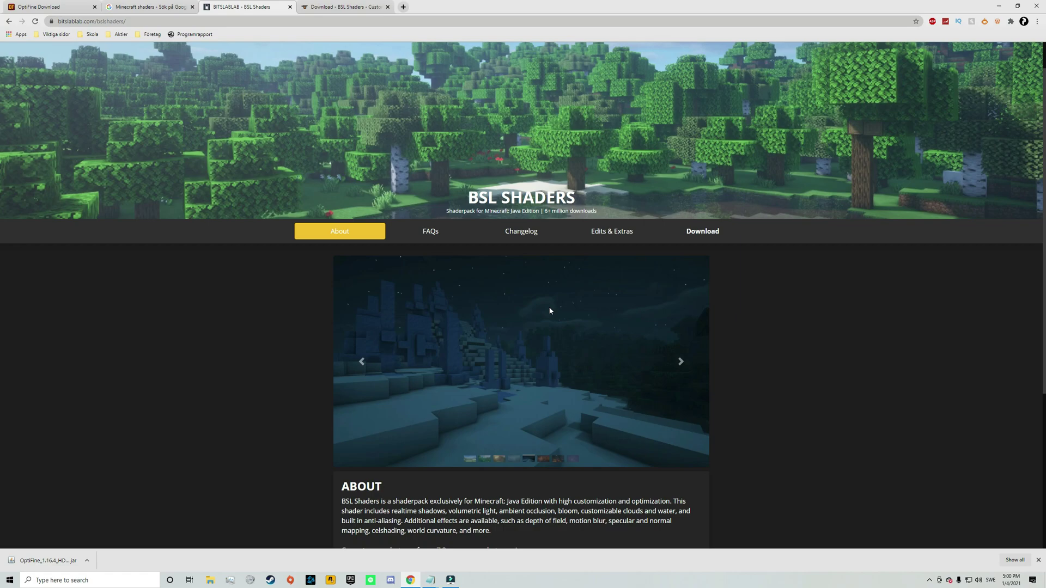
# - Get BSL v7.2.01 pre 2 from the BSL Download section, continuing to the CurseForge page
pyautogui.click(693, 234)
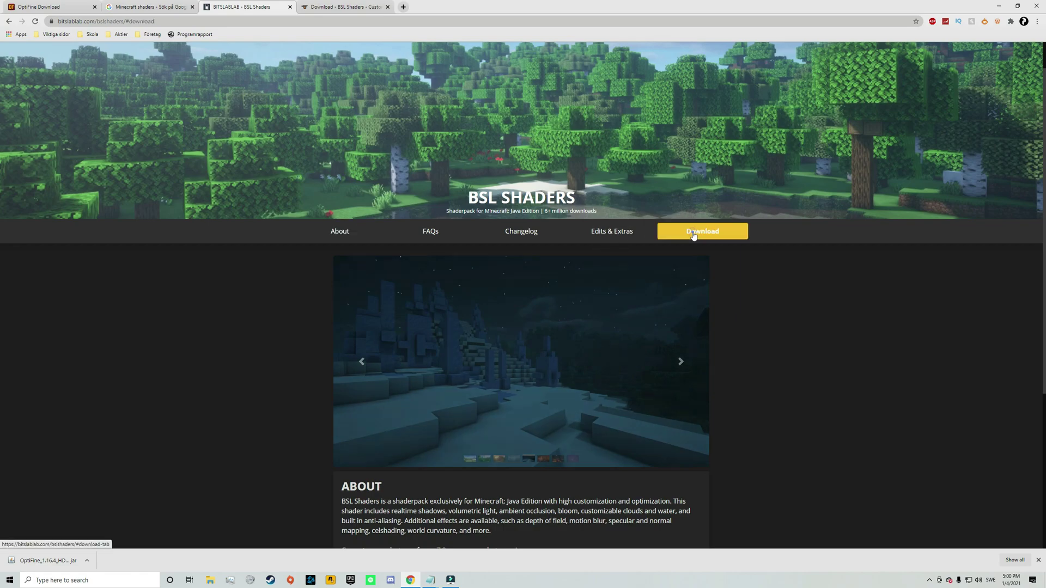
pyautogui.scroll(-5, 705, 294)
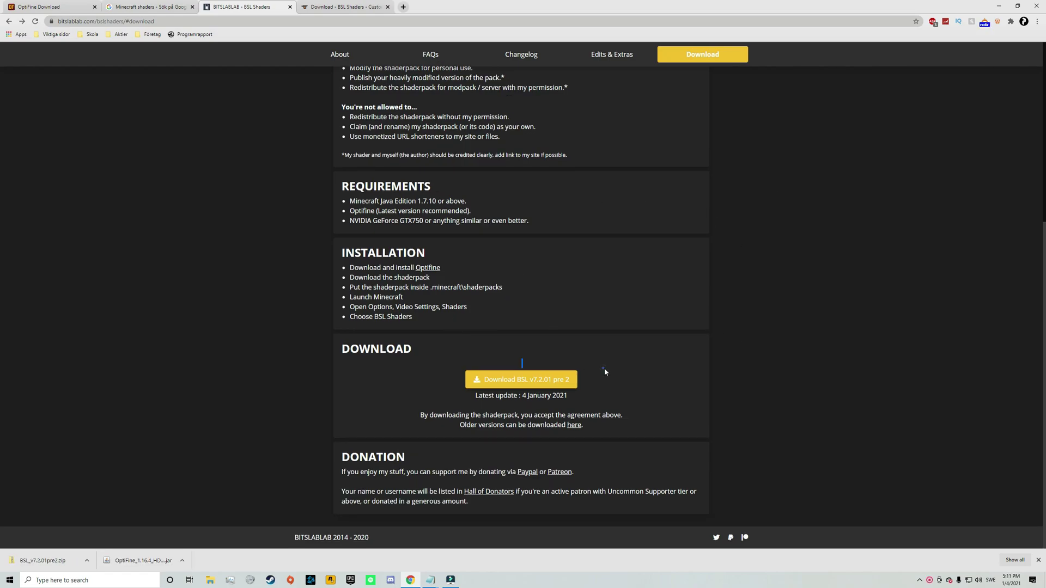
pyautogui.hotkey('ctrl', 'Tab')
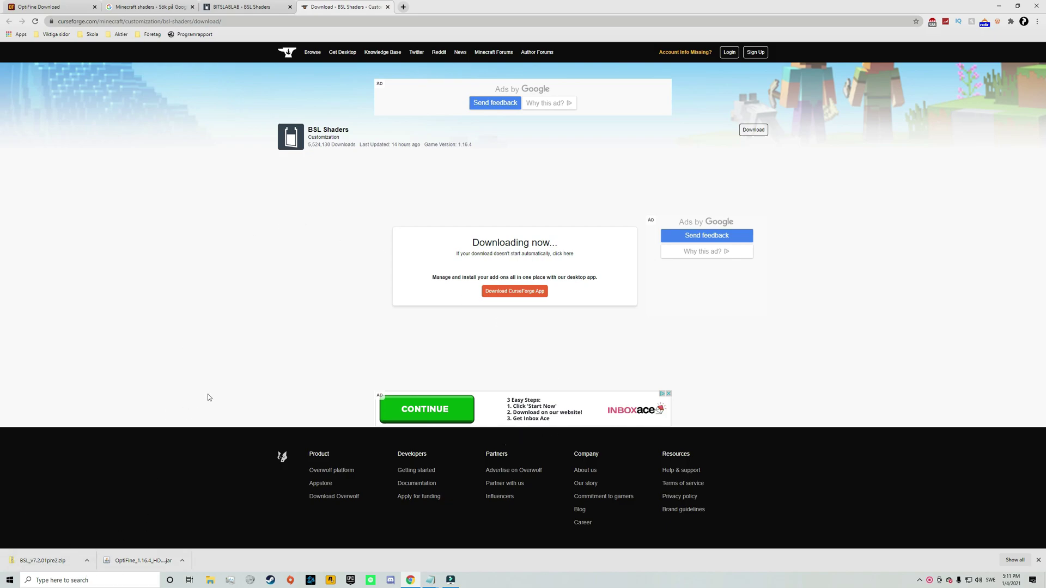
pyautogui.tripleClick(587, 250)
pyautogui.click(583, 252)
pyautogui.doubleClick(568, 254)
pyautogui.click(588, 260)
# - Place the OptiFine jar and BSL zip on the desktop, then close Chrome
pyautogui.click(1016, 6)
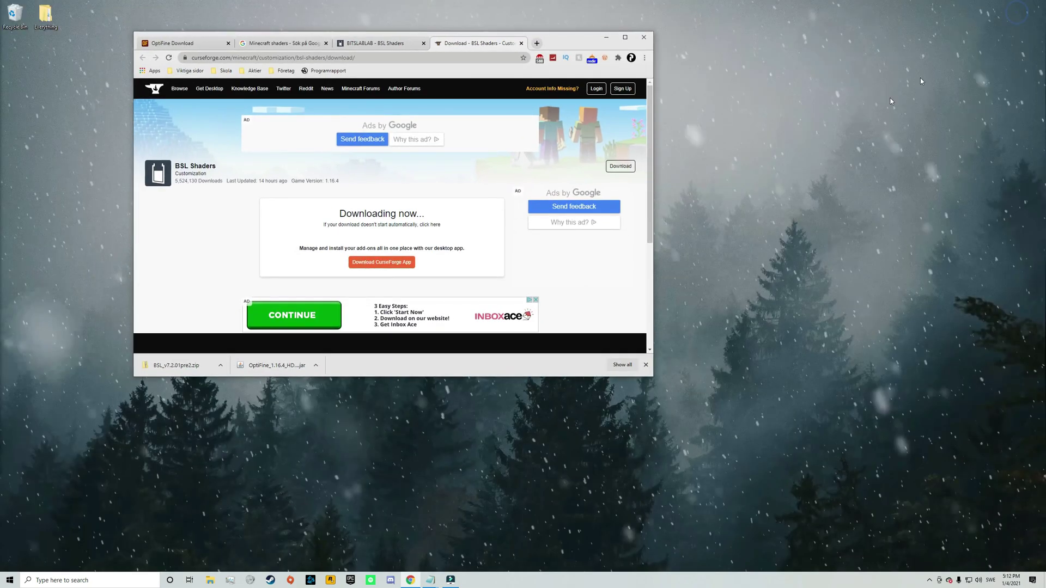
pyautogui.moveTo(276, 366); pyautogui.dragTo(260, 427)
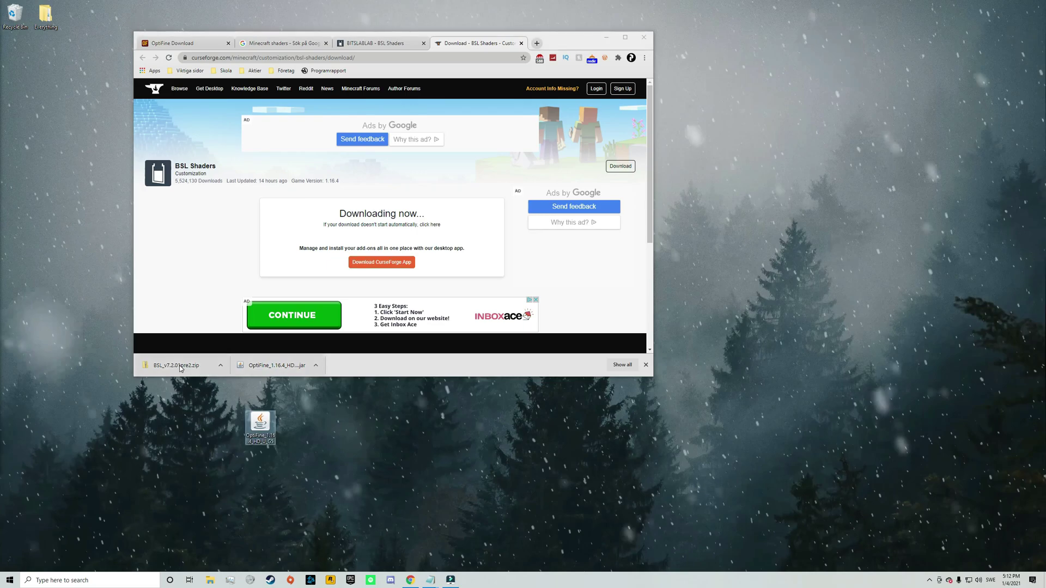
pyautogui.moveTo(181, 368); pyautogui.dragTo(230, 423)
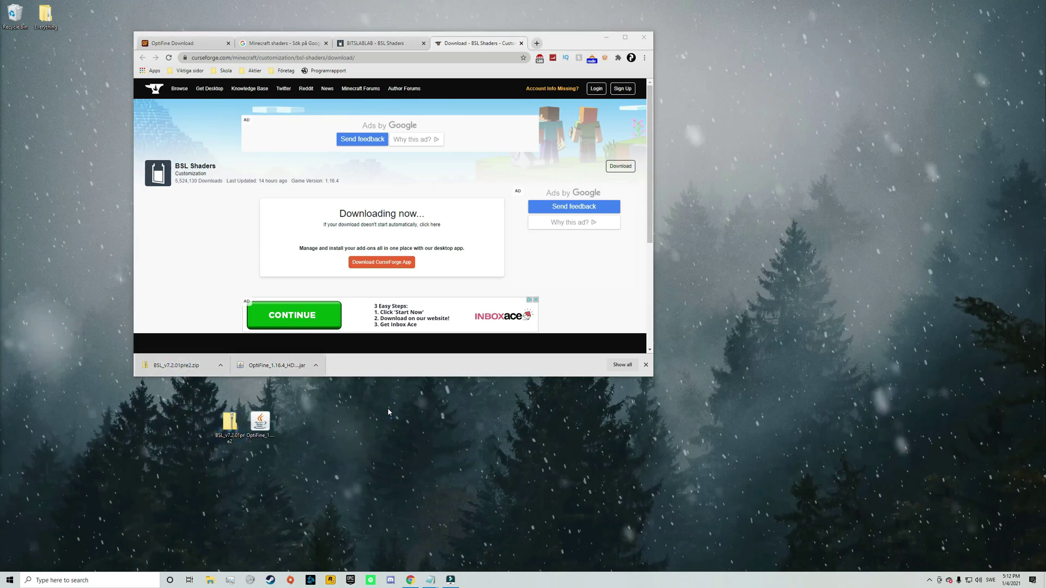
pyautogui.click(649, 37)
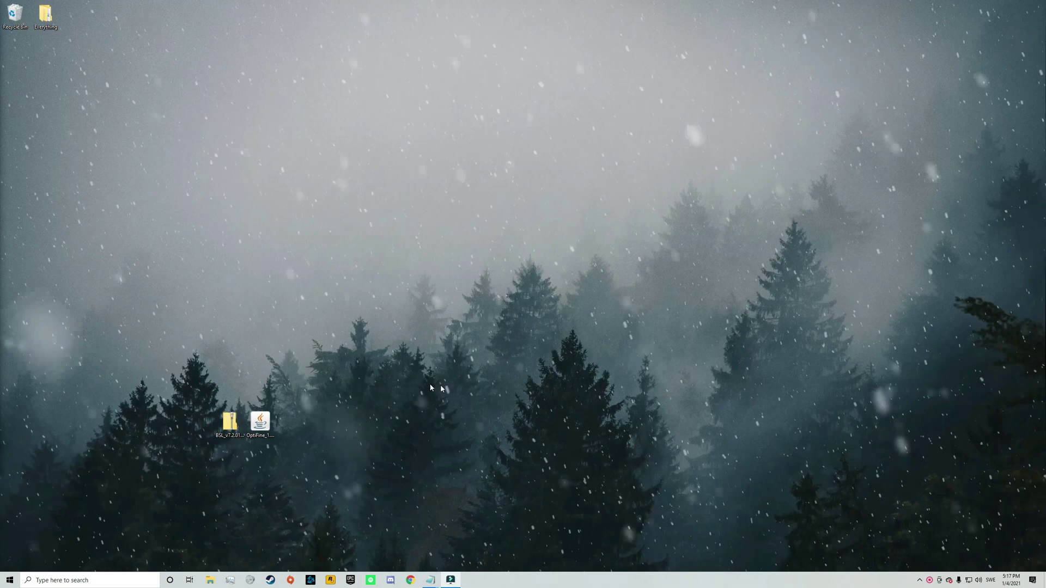
# - Run the OptiFine jar, install OptiFine HD Ultra G5 for 1.16.4, and confirm the success message
pyautogui.doubleClick(260, 422)
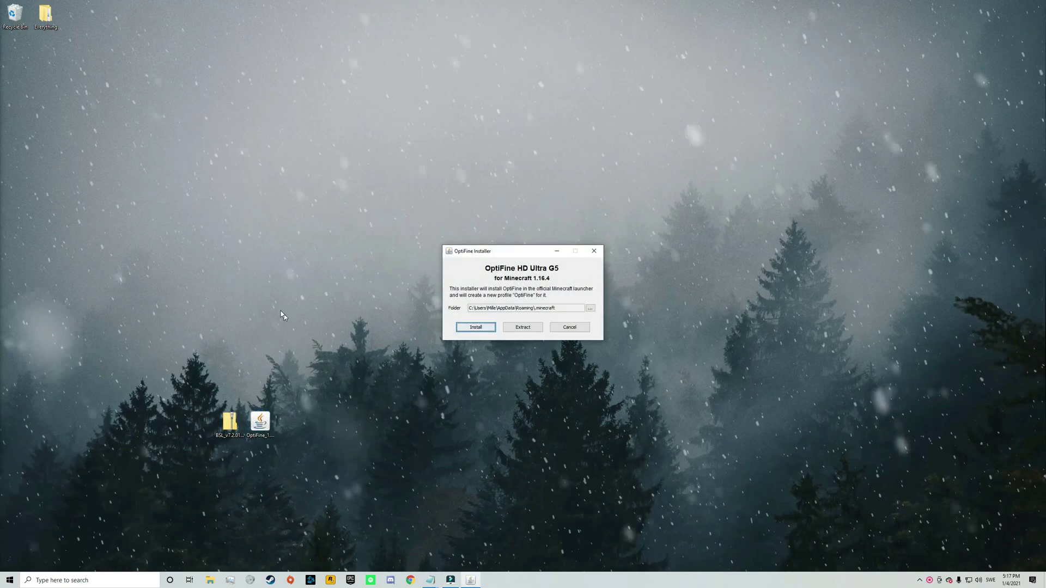
pyautogui.click(284, 280)
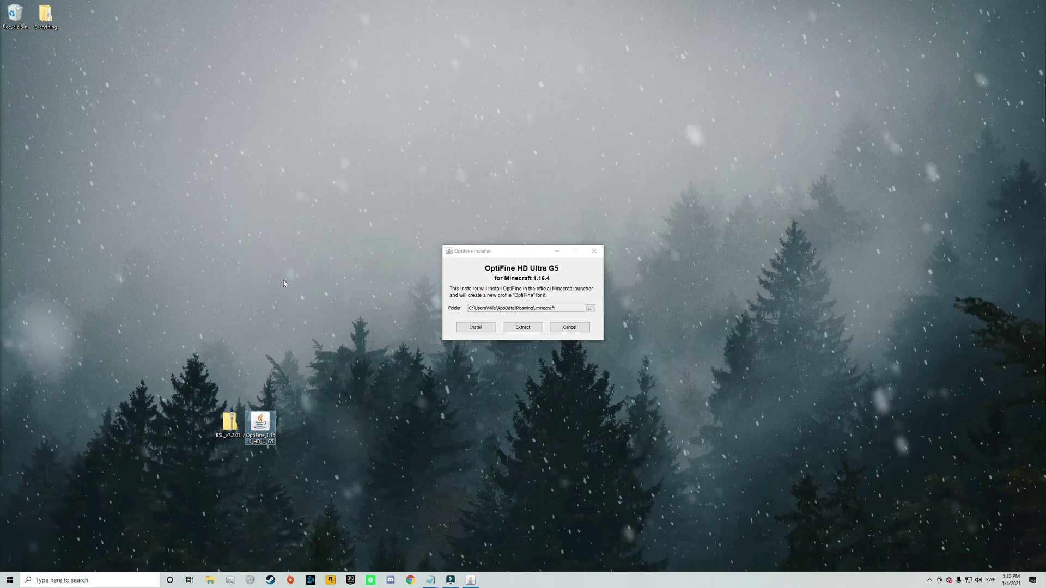
pyautogui.click(470, 328)
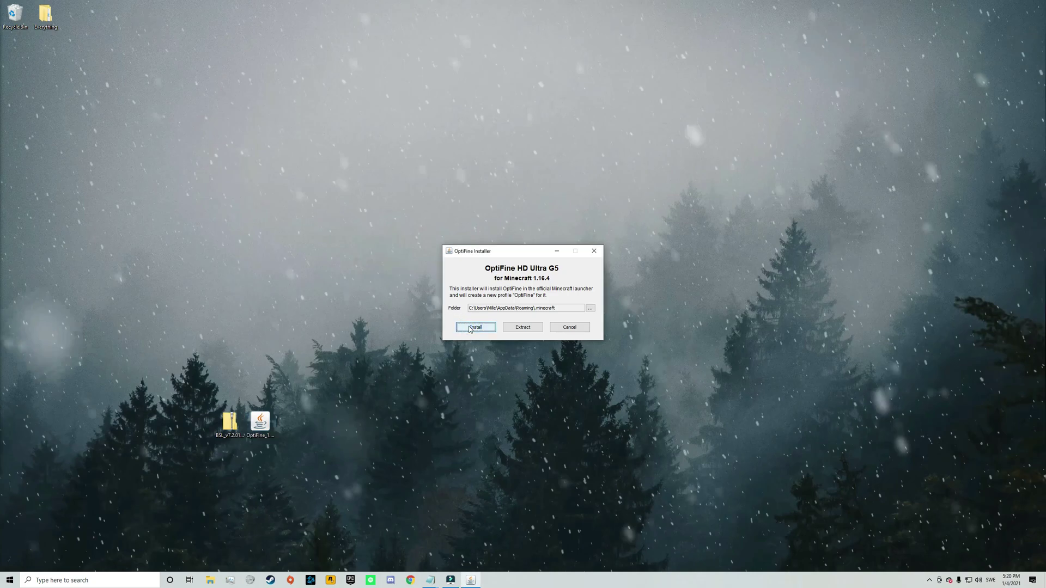
pyautogui.click(470, 329)
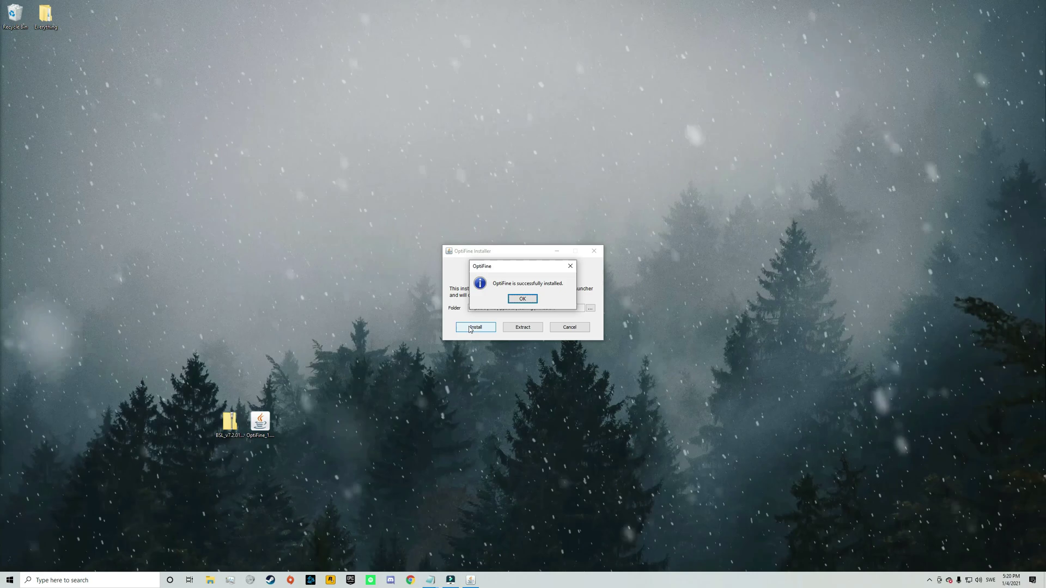
pyautogui.click(518, 302)
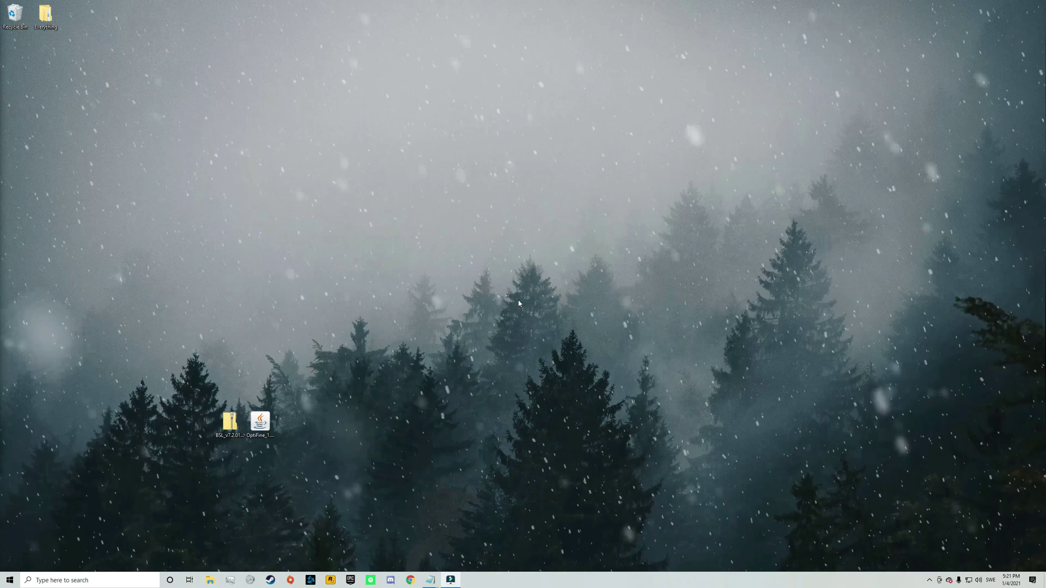
# - Extract the BSL zip into the suggested BSL_v7.2.01pre2 folder
pyautogui.click(231, 430)
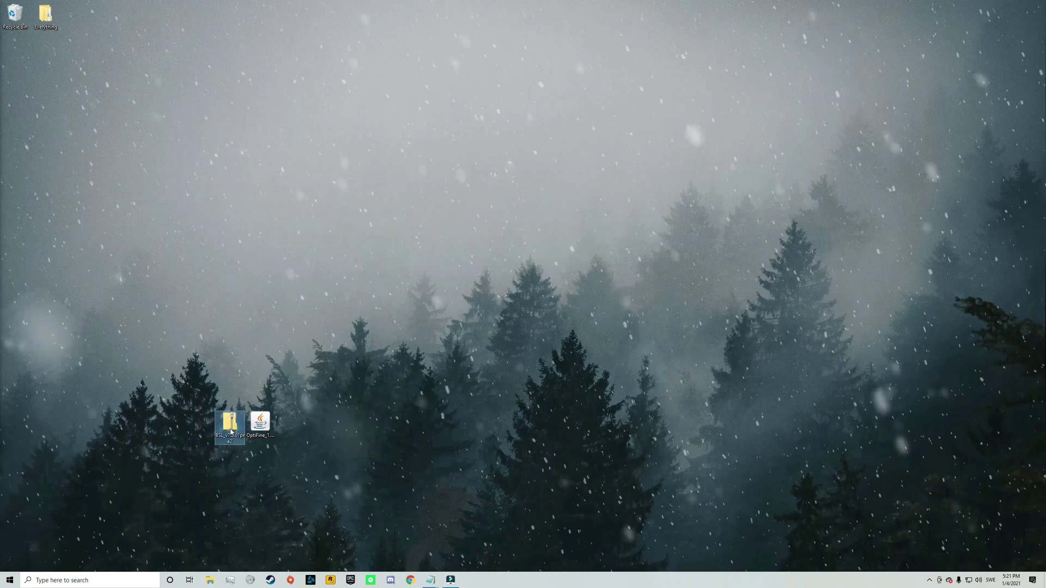
pyautogui.rightClick(231, 432)
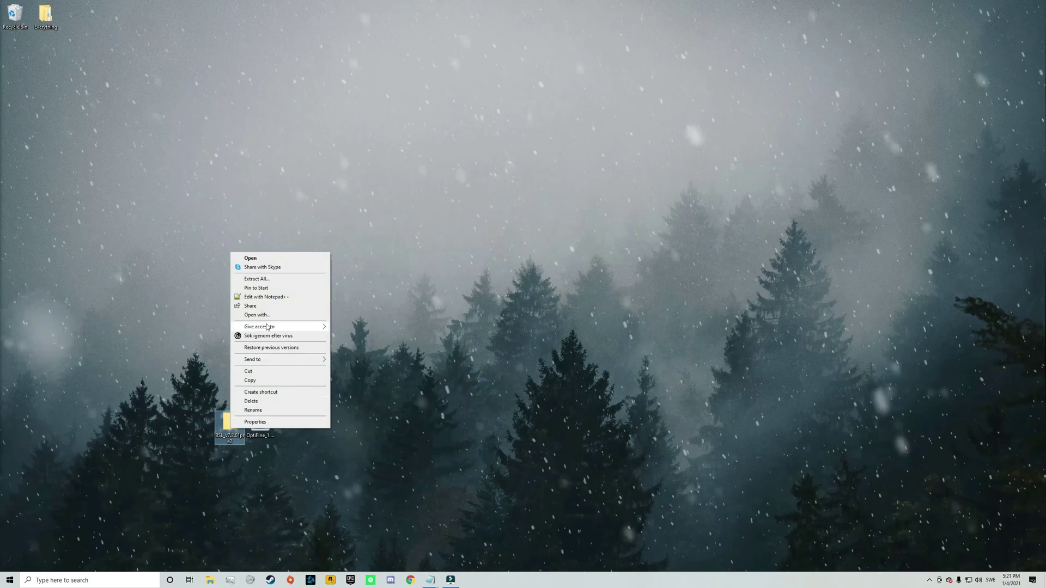
pyautogui.click(272, 285)
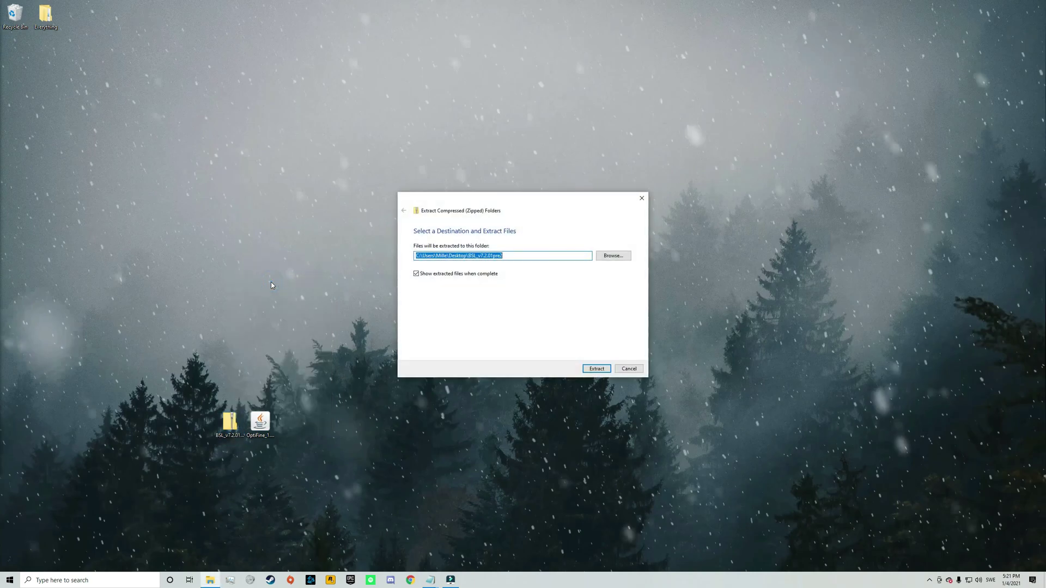
pyautogui.click(596, 368)
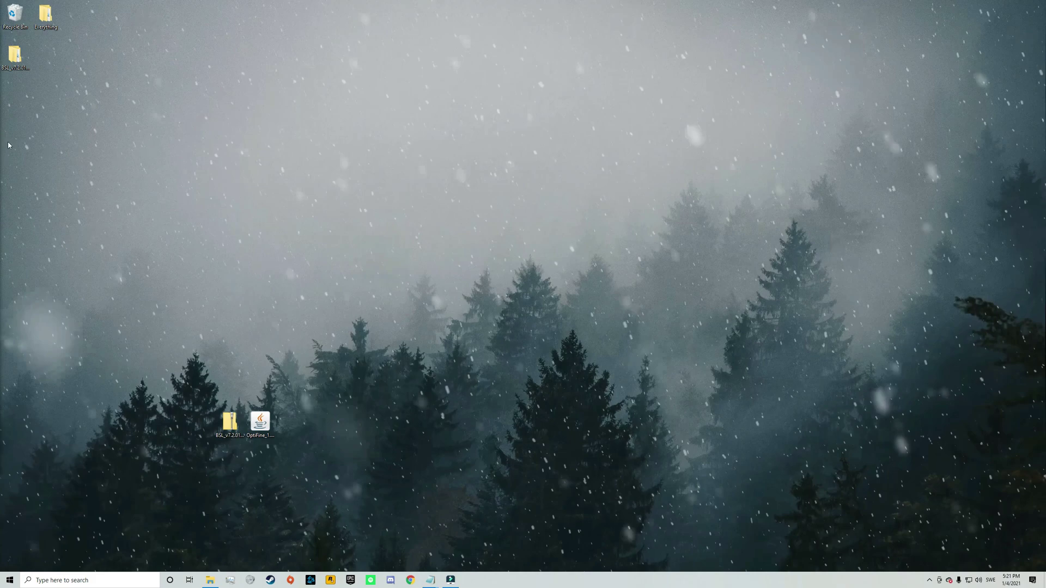
# - Close the Explorer window and place the BSL_v7.2.01pre2 folder beside the OptiFine jar
pyautogui.moveTo(335, 116); pyautogui.dragTo(682, 128)
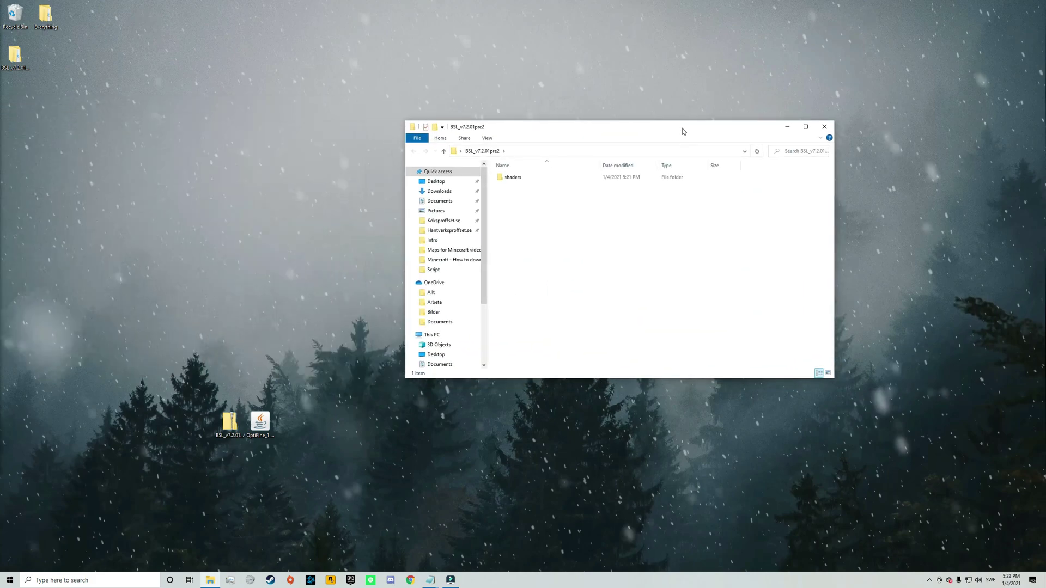
pyautogui.click(823, 127)
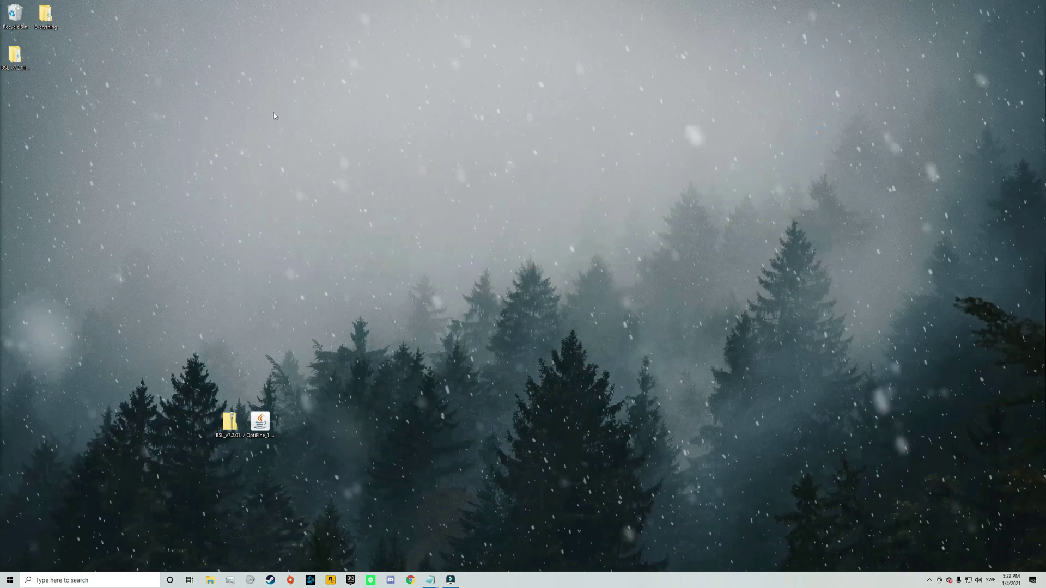
pyautogui.moveTo(14, 50); pyautogui.dragTo(442, 287)
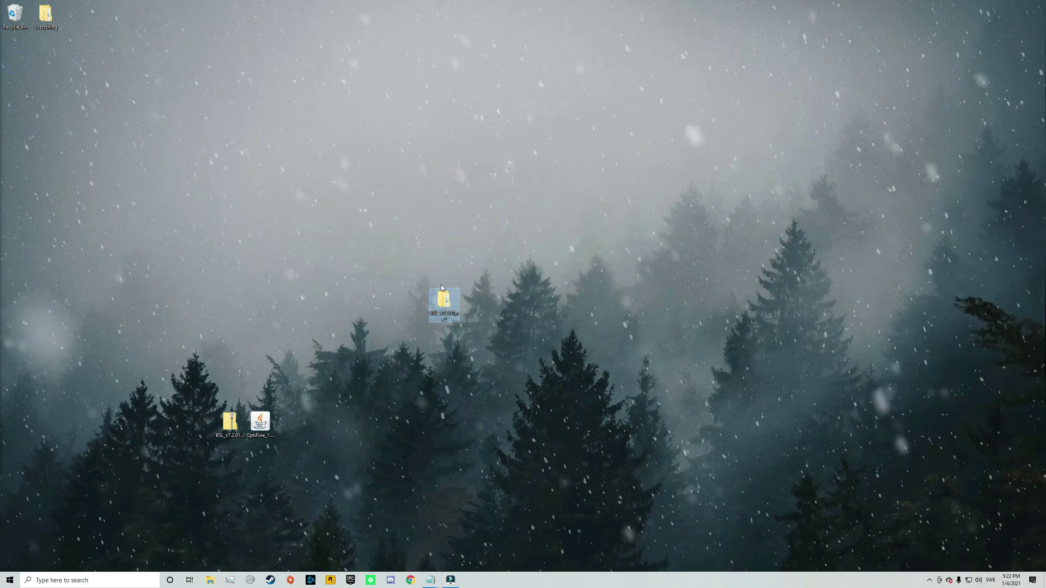
pyautogui.moveTo(163, 402); pyautogui.dragTo(229, 425)
pyautogui.click(233, 311)
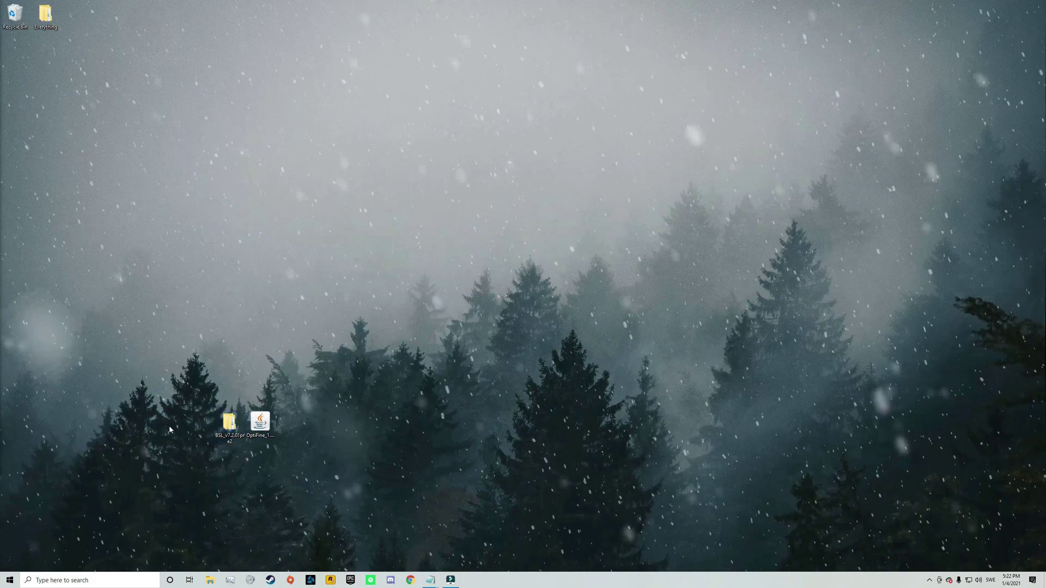
# - Open Minecraft Launcher via a Start search for 'mine' and play the OptiFine installation
pyautogui.write('m')
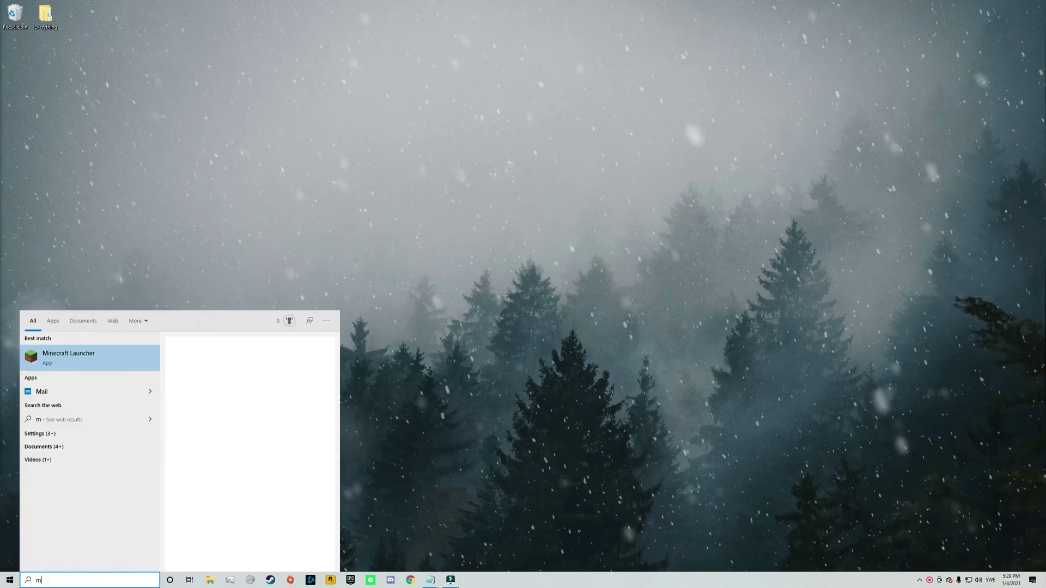
pyautogui.write('ine')
pyautogui.press('Return')
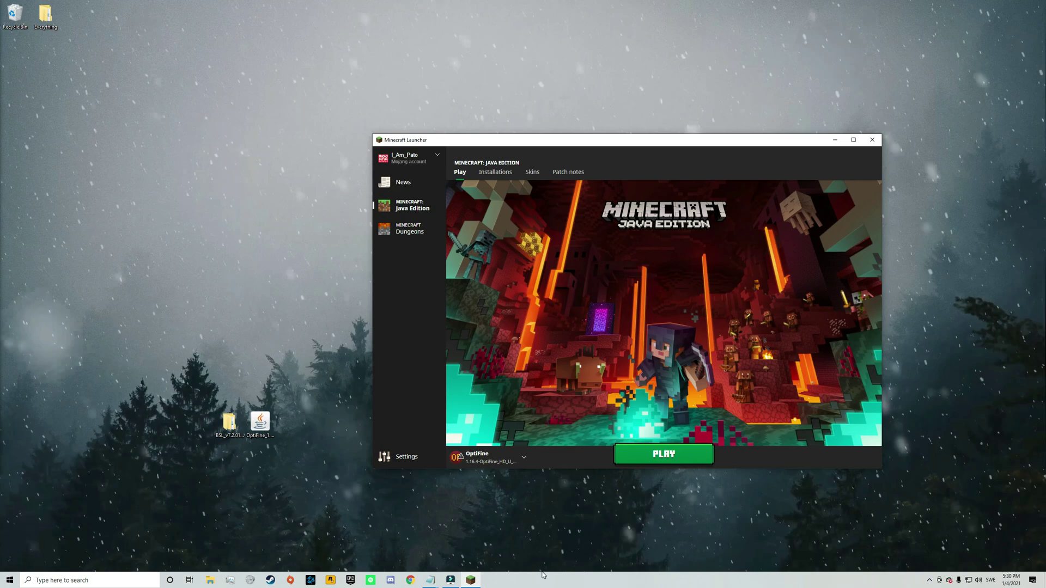
pyautogui.click(515, 461)
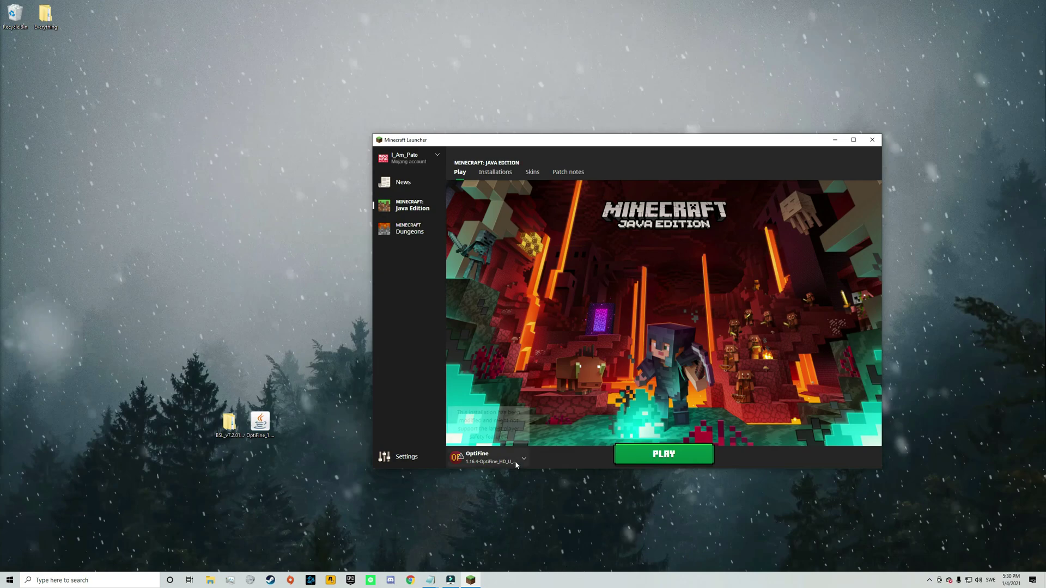
pyautogui.click(515, 461)
pyautogui.click(624, 459)
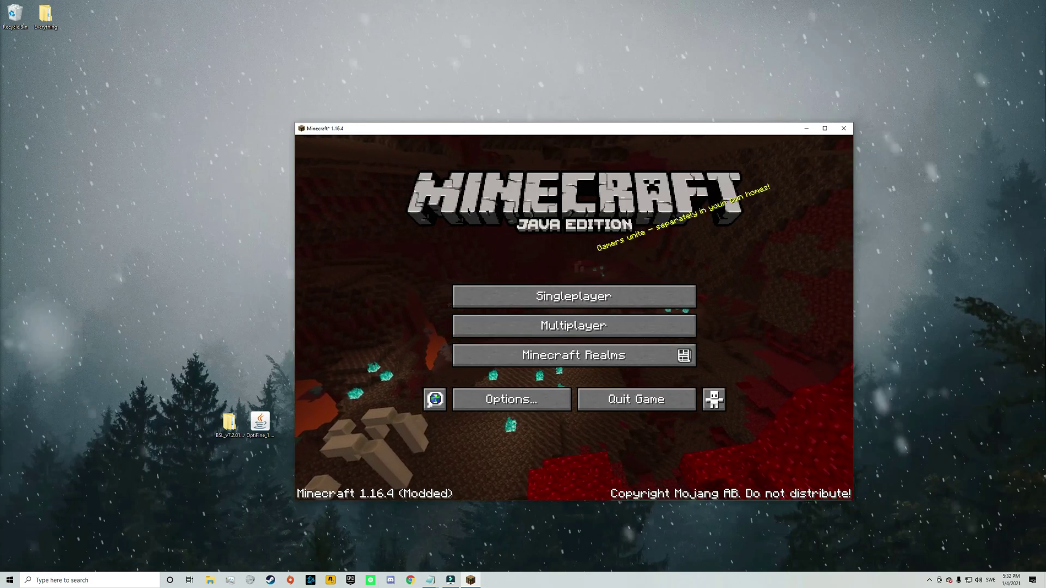
# - Open the shaderpacks folder through Options, Video Settings and Shaders
pyautogui.click(528, 399)
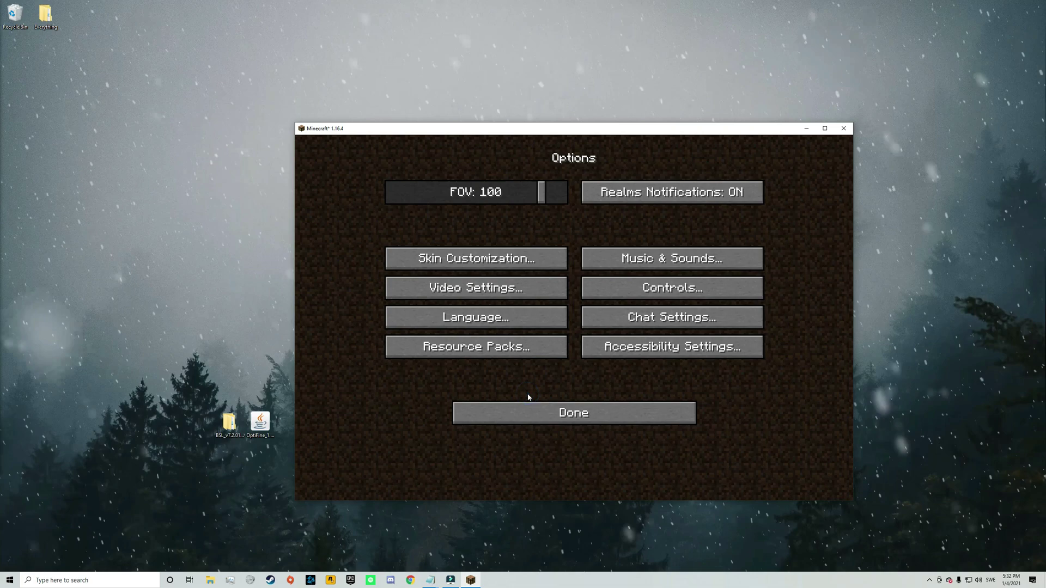
pyautogui.click(488, 290)
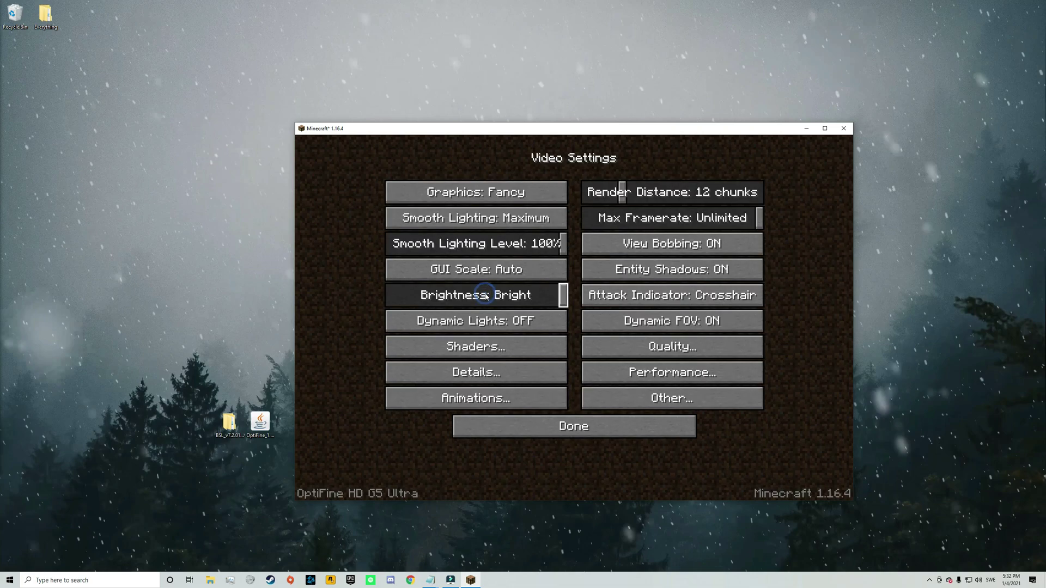
pyautogui.click(498, 343)
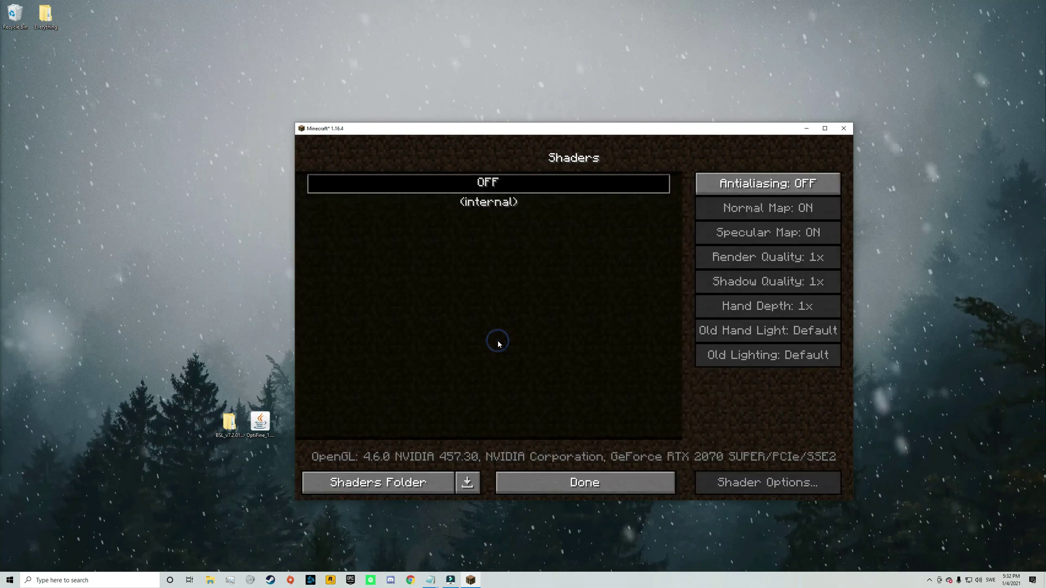
pyautogui.click(401, 485)
pyautogui.moveTo(612, 131); pyautogui.dragTo(611, 140)
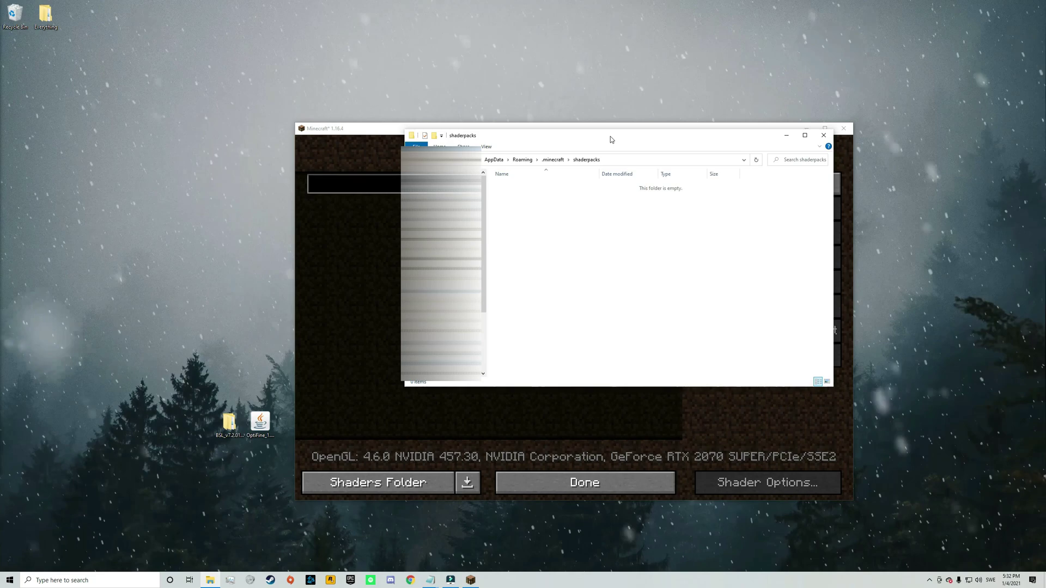
# - Move the BSL_v7.2.01pre2 folder from the desktop into shaderpacks and close the window
pyautogui.click(233, 427)
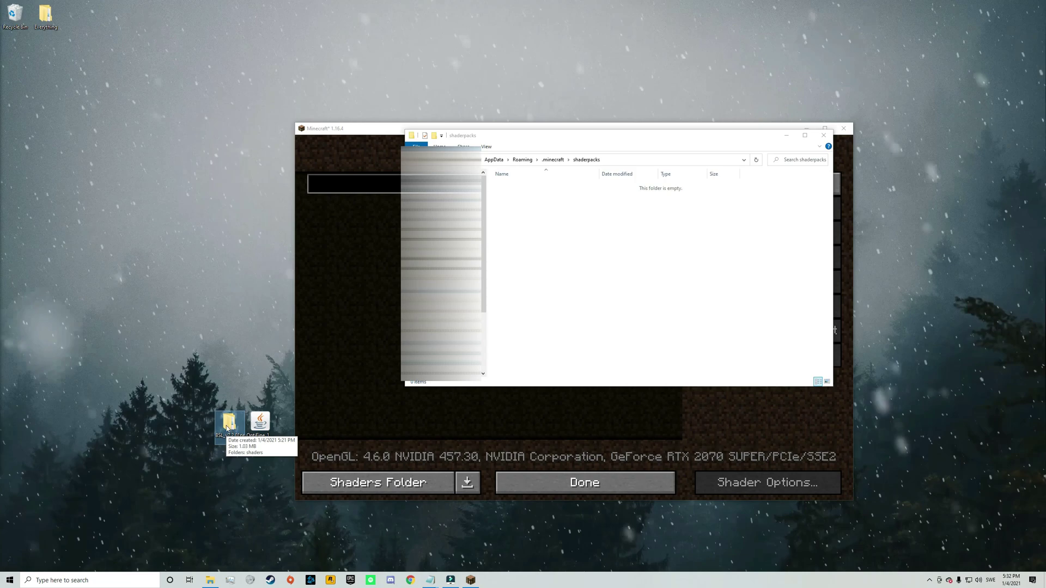
pyautogui.moveTo(226, 428); pyautogui.dragTo(232, 425)
pyautogui.moveTo(603, 252); pyautogui.dragTo(756, 206)
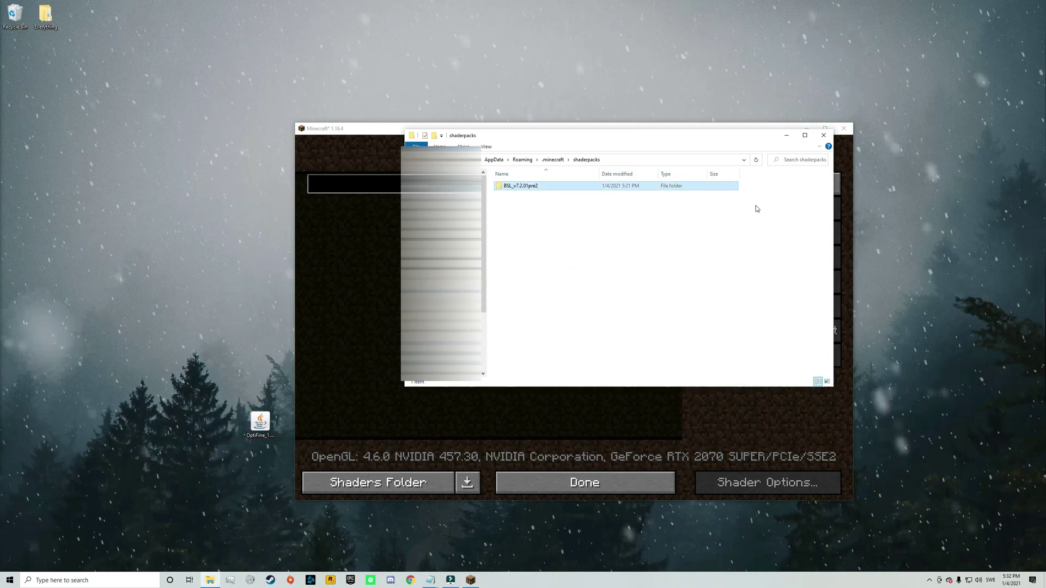
pyautogui.click(824, 137)
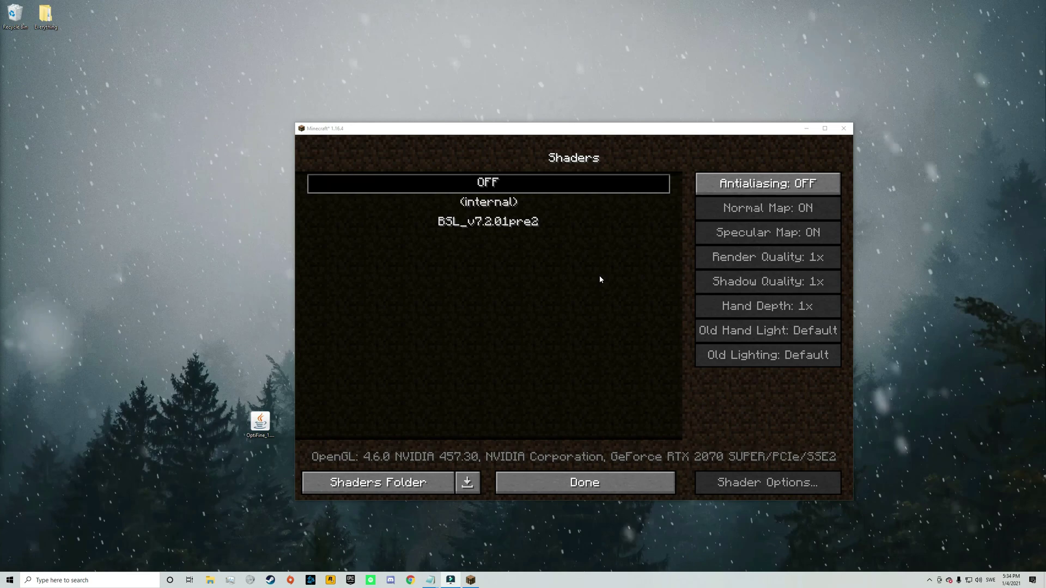
# - Select BSL_v7.2.01pre2 as the active shader pack and leave the shader settings
pyautogui.click(537, 222)
pyautogui.click(537, 223)
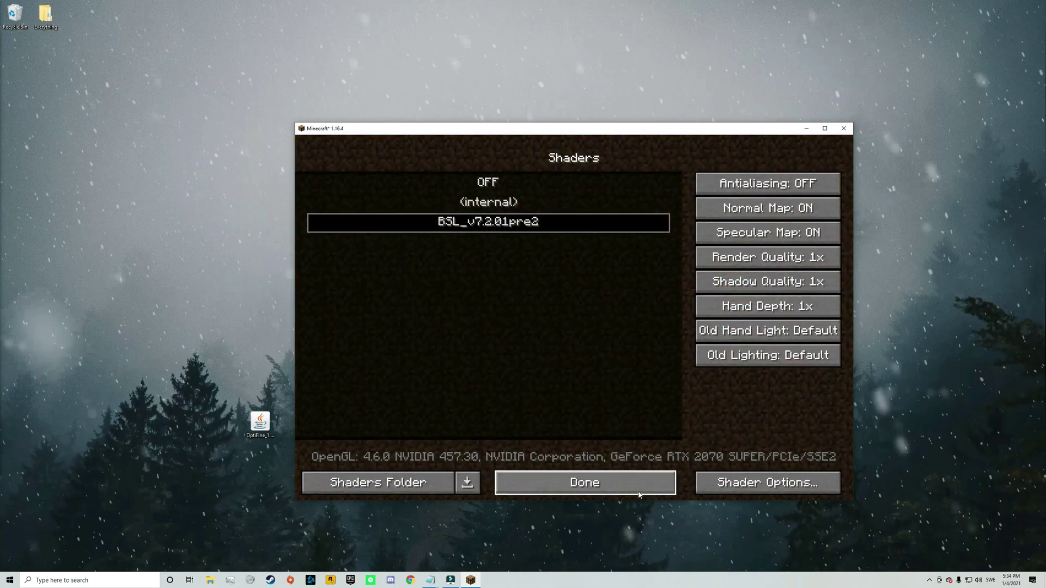
pyautogui.click(640, 494)
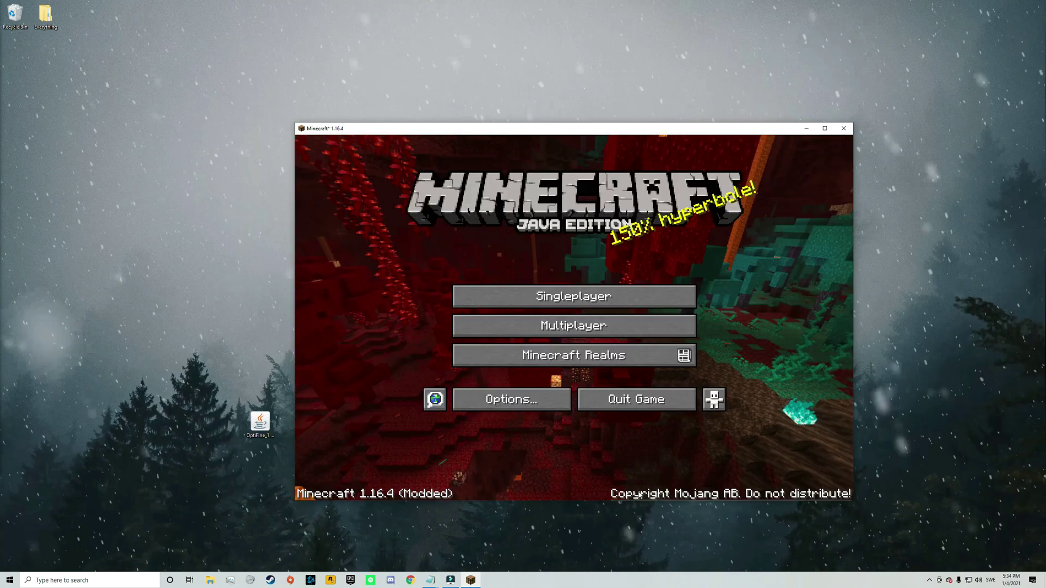
# - Load the Pophasus world from Singleplayer, then pause and open the in-game Options
pyautogui.click(618, 294)
pyautogui.click(512, 213)
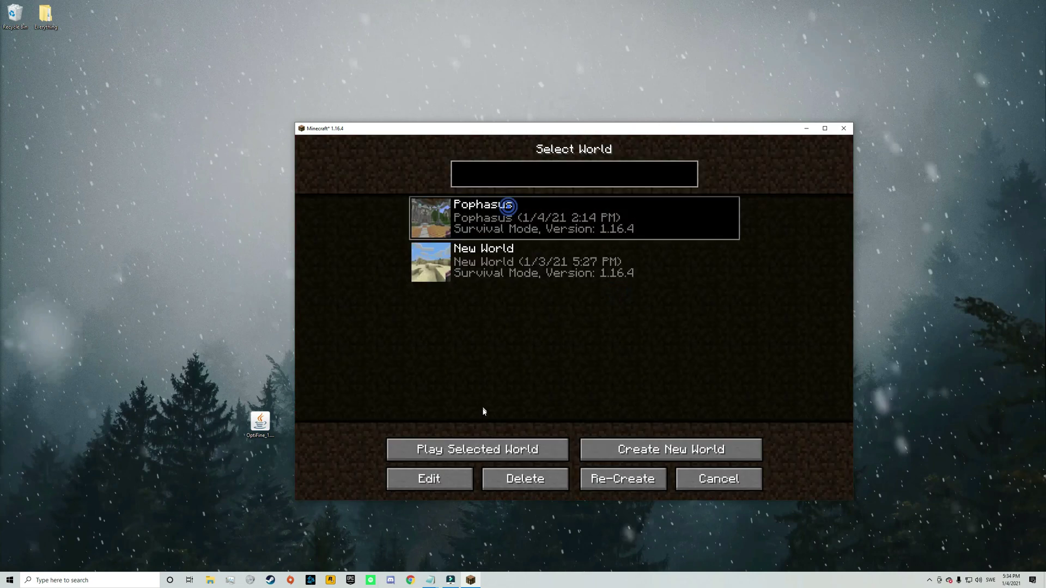
pyautogui.click(484, 449)
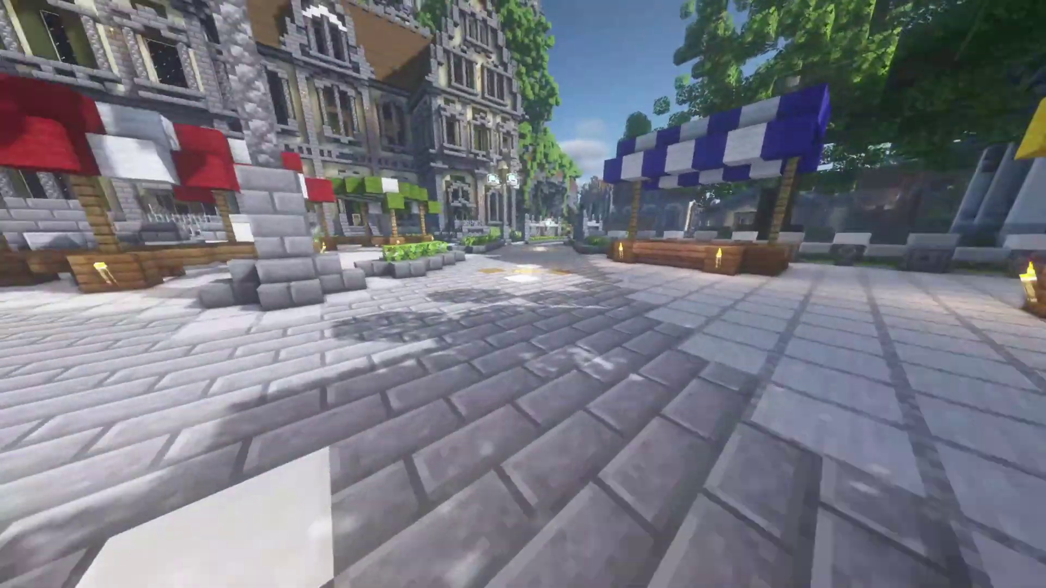
pyautogui.press('Escape')
pyautogui.click(390, 367)
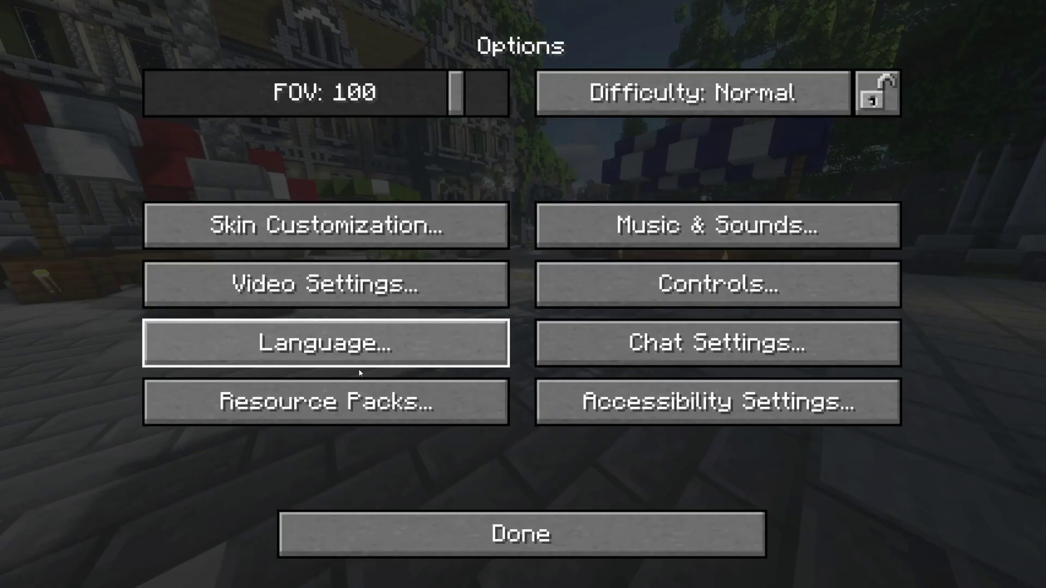